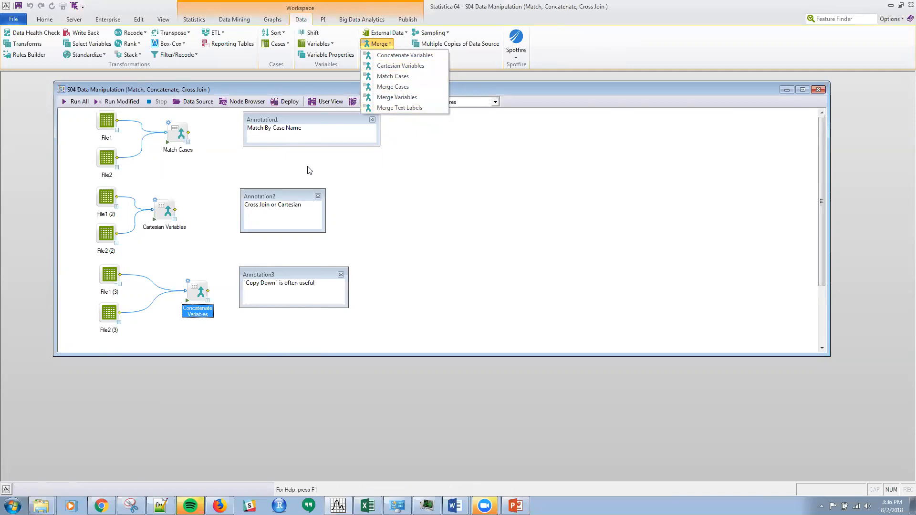
Step: Open the File1 and File2 spreadsheets that feed Match Cases and stack them beside a narrowed workspace window
left_click(415, 156)
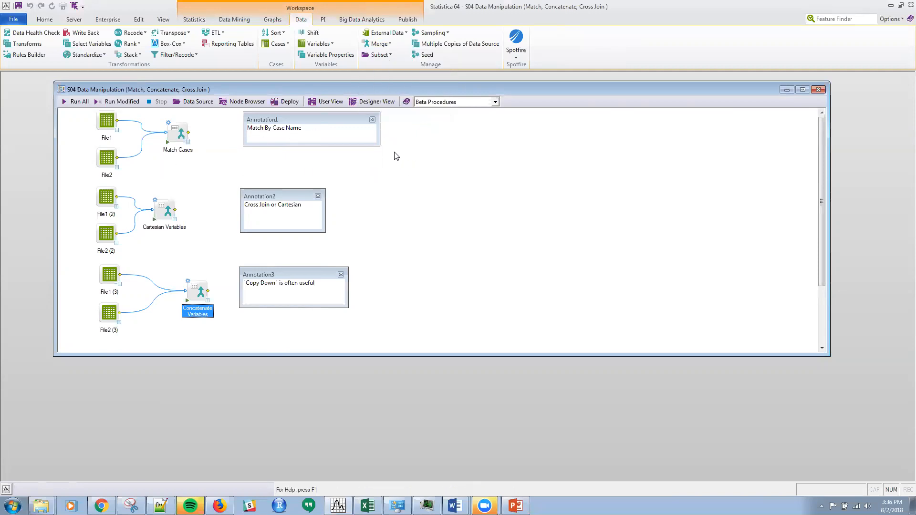
double_click(114, 128)
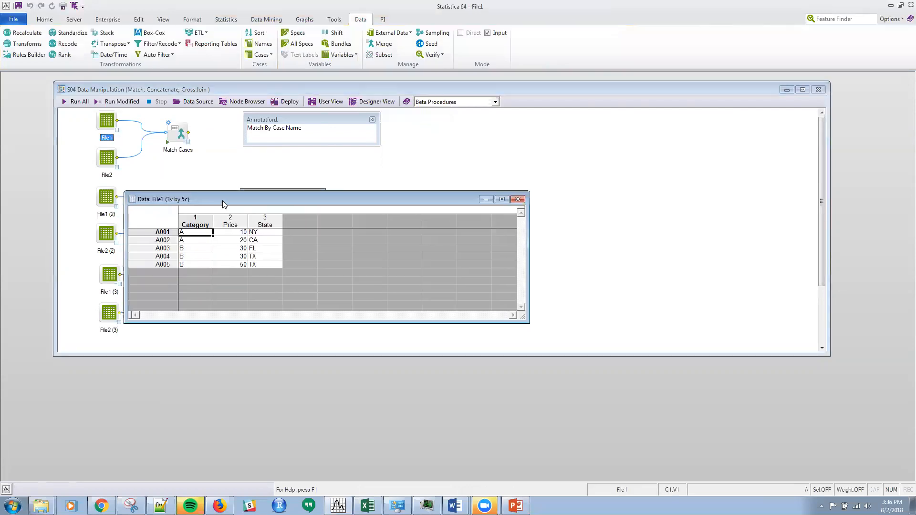
left_click_drag(221, 204, 603, 128)
left_click(828, 331)
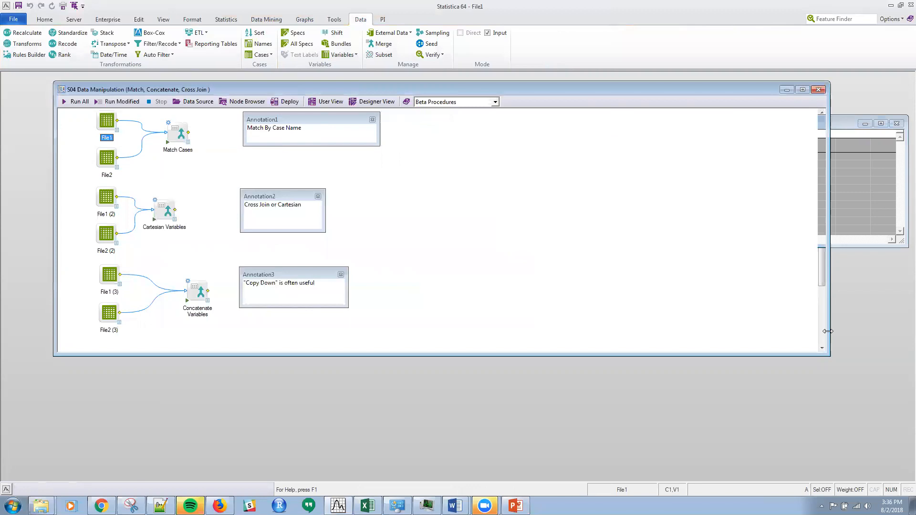
left_click_drag(828, 331, 499, 331)
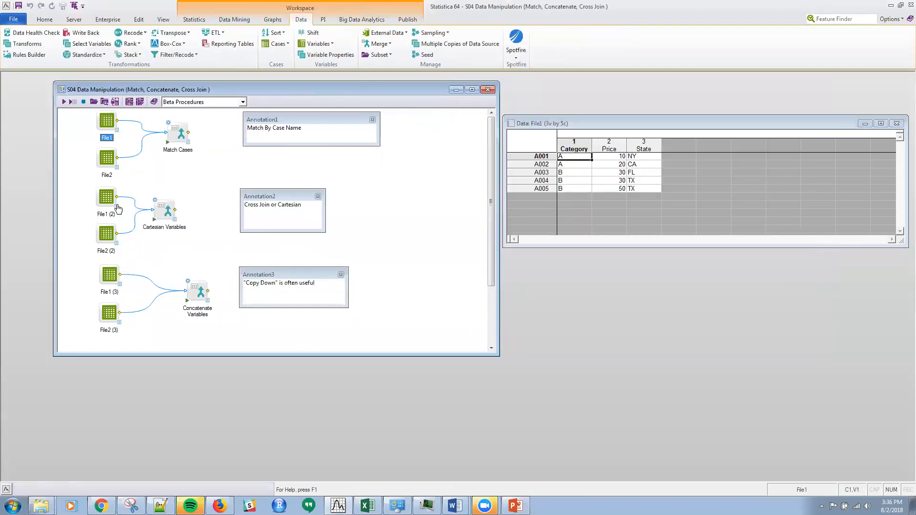
double_click(119, 172)
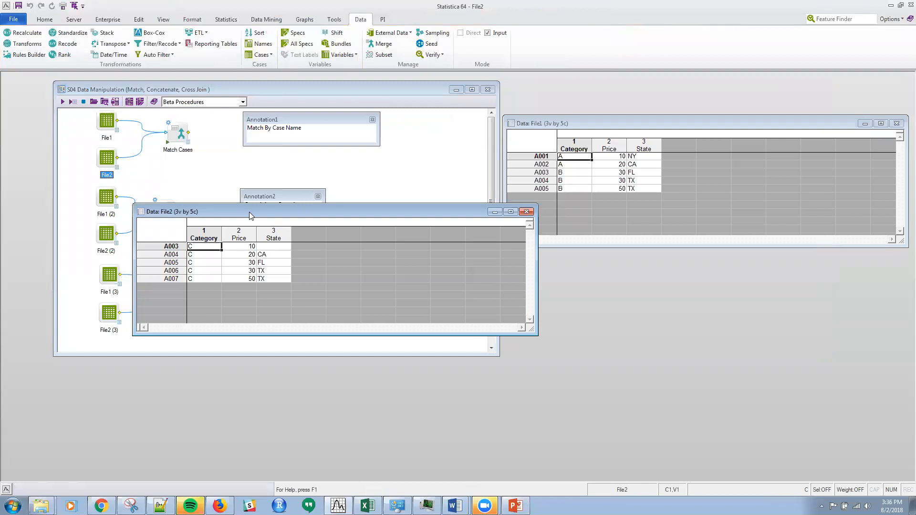
left_click_drag(250, 215, 620, 267)
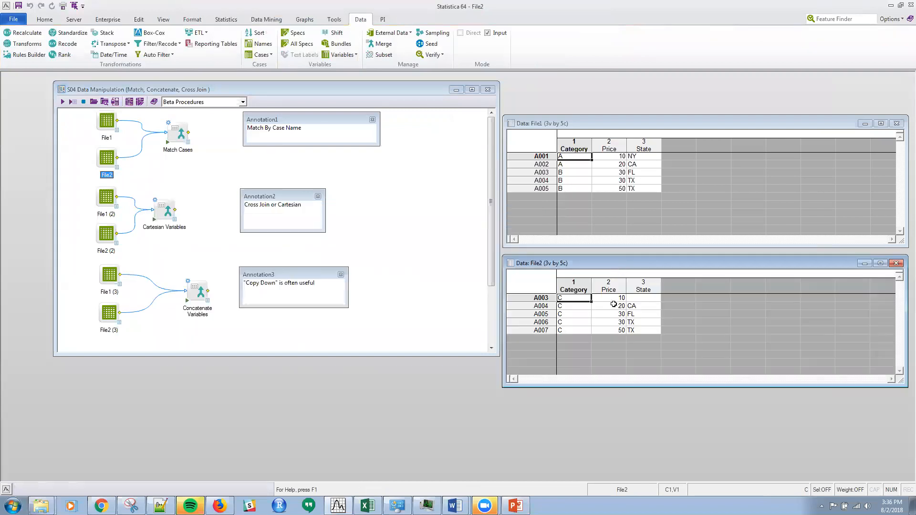
Step: Review the Match Cases node's File 1 and File 2 output variables and match settings, leaving Category selected for each
double_click(171, 131)
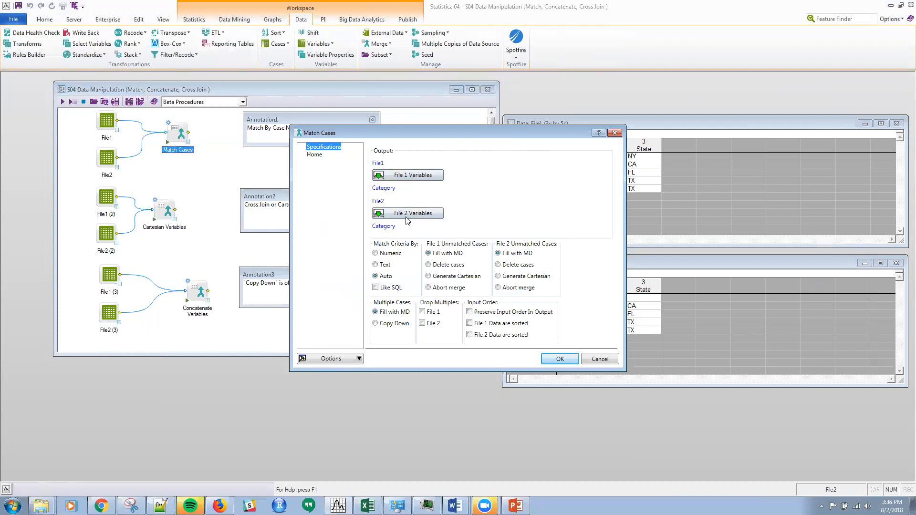
left_click(413, 176)
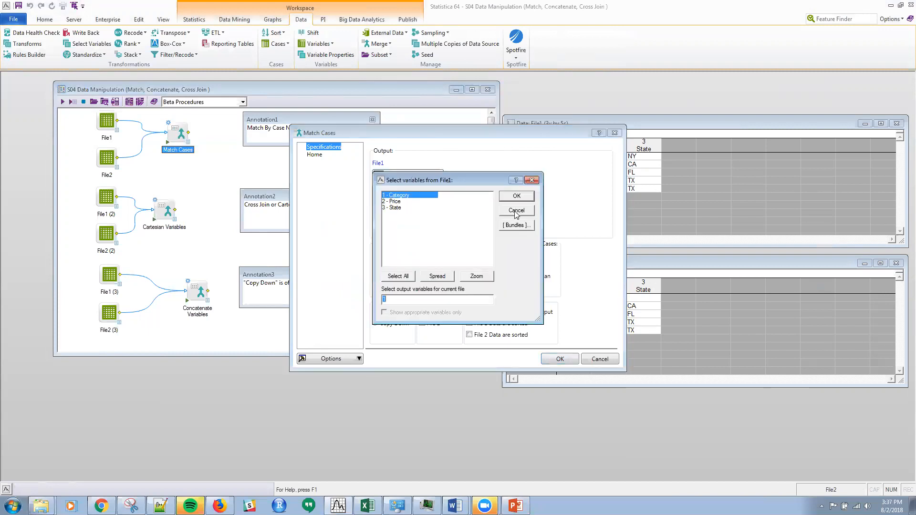
left_click(516, 210)
left_click(401, 213)
left_click(515, 196)
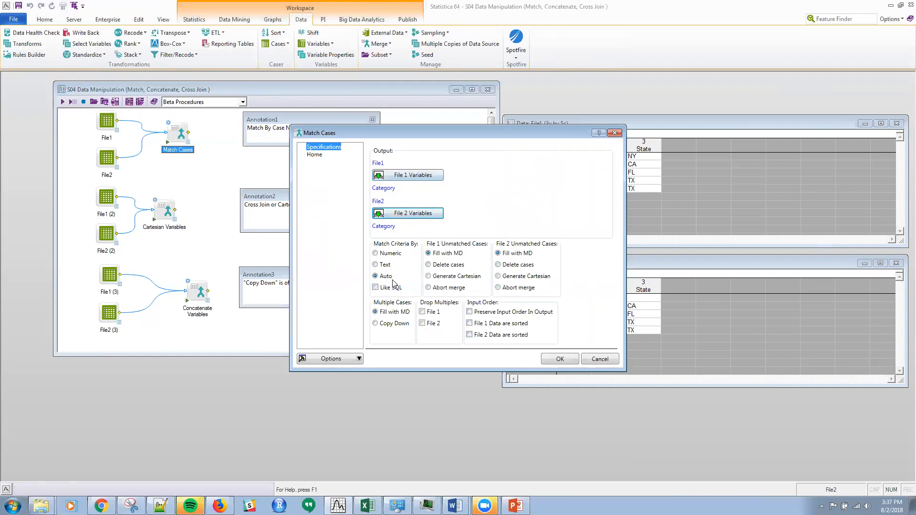
left_click(551, 360)
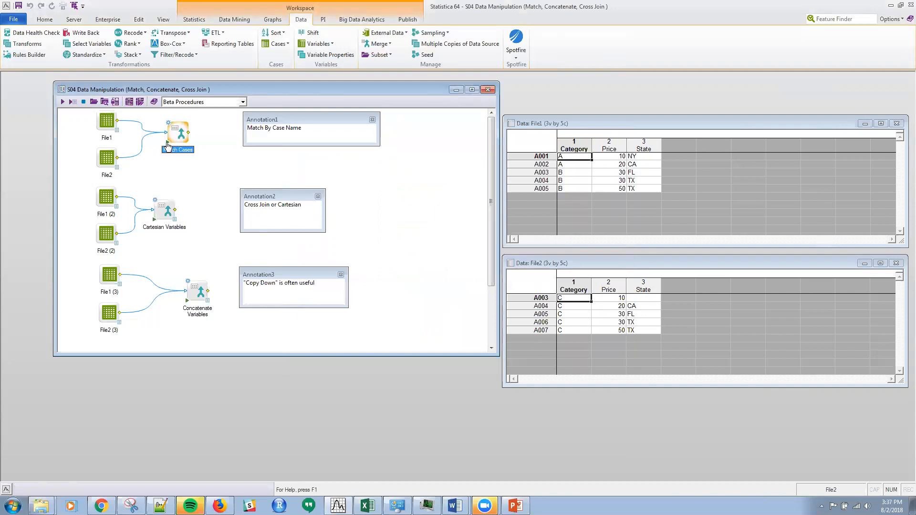
Step: Examine the Match Cases output spreadsheet next to the workflow and close it
double_click(188, 143)
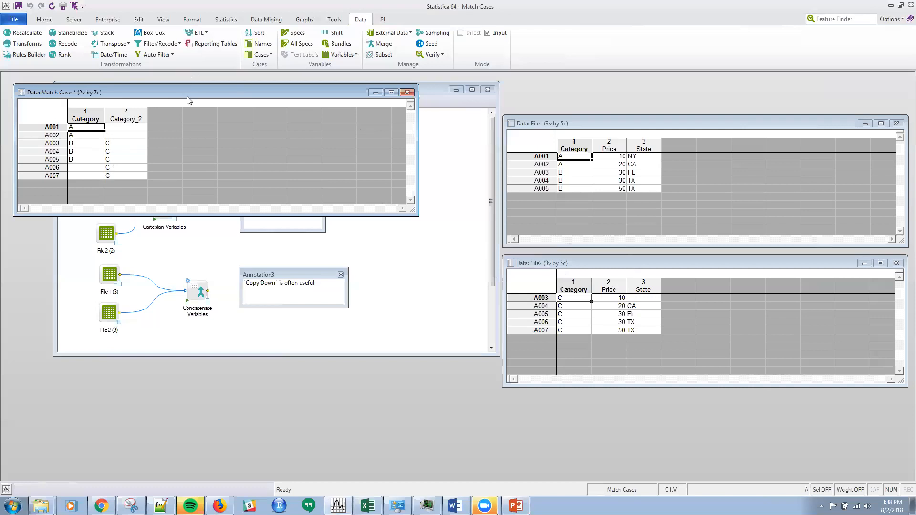
left_click_drag(188, 94, 461, 94)
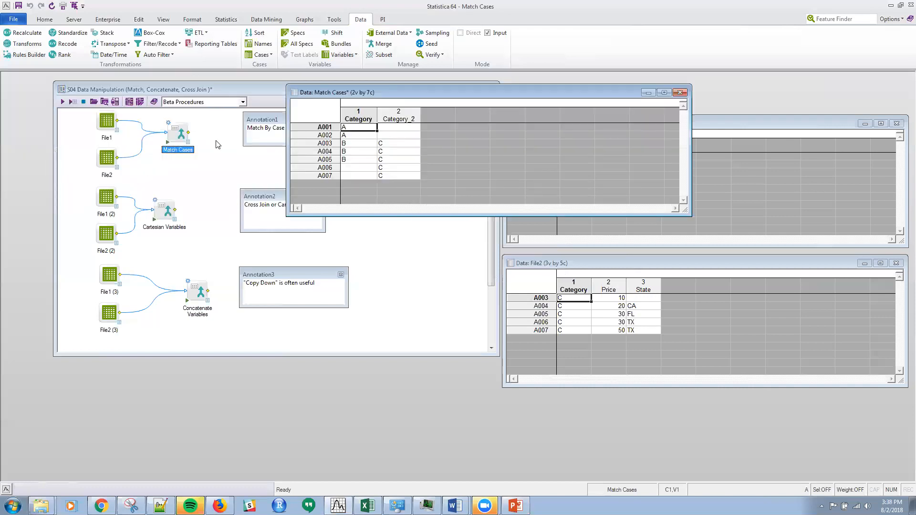
left_click(680, 92)
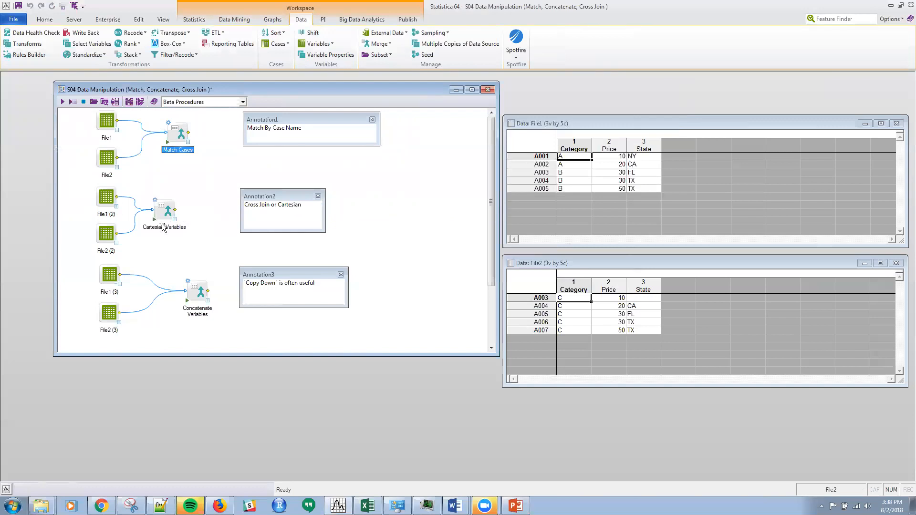
Step: Review the variable selections for both input files in the Cartesian Variables node and exit without changing them
double_click(162, 210)
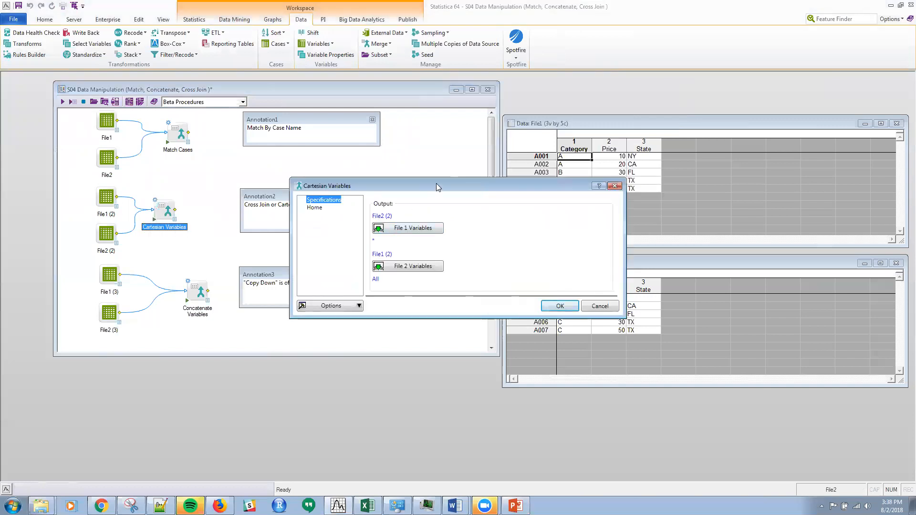
left_click_drag(436, 184, 369, 139)
left_click(340, 184)
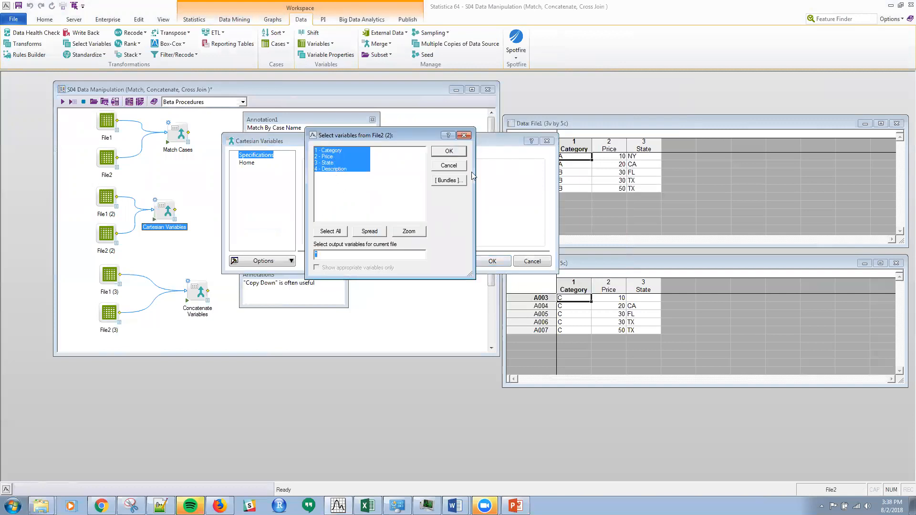
left_click(449, 151)
left_click(349, 223)
left_click(448, 166)
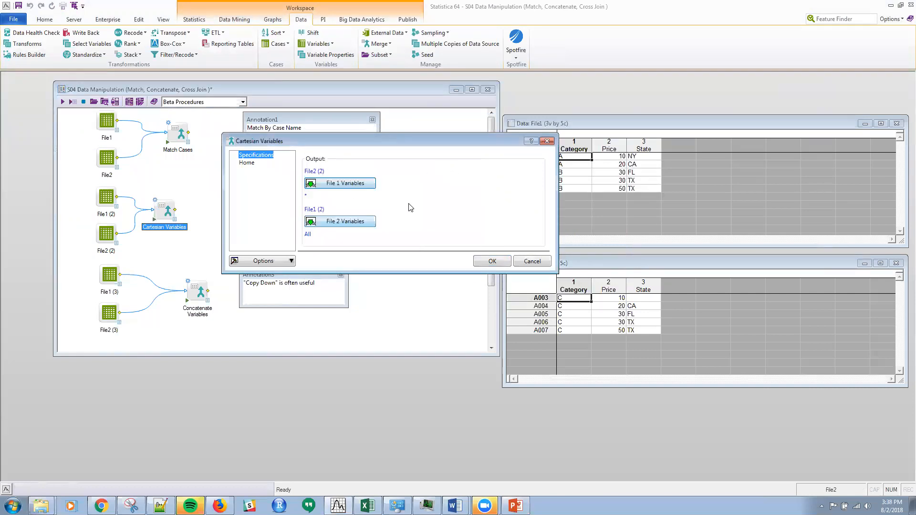
left_click(525, 260)
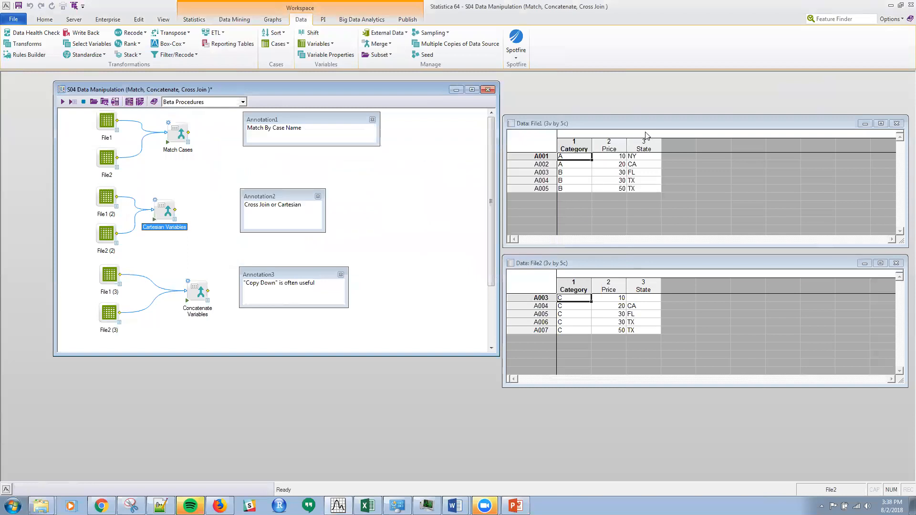
Step: Replace the open File1 and File2 spreadsheets with File1 (2) and File2 (2), stacked beside the workspace with the File2 (2) window enlarged
left_click(896, 123)
left_click(897, 264)
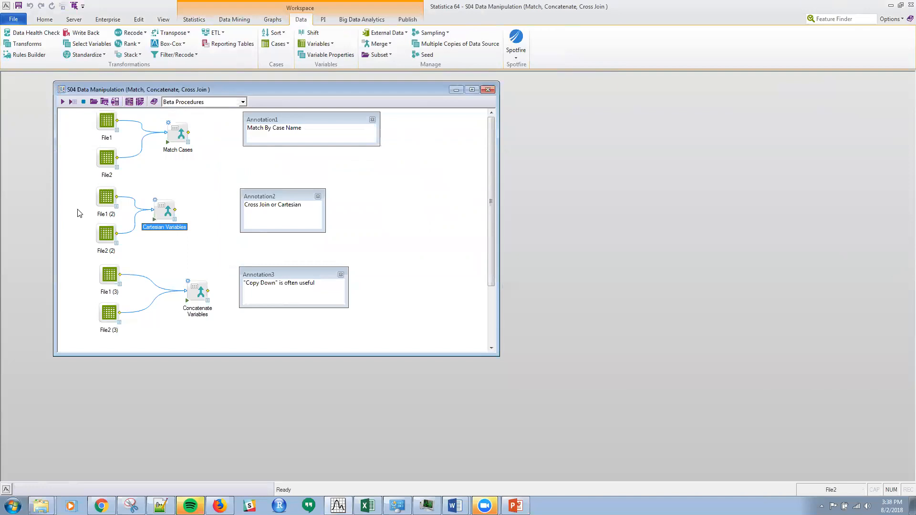
double_click(108, 203)
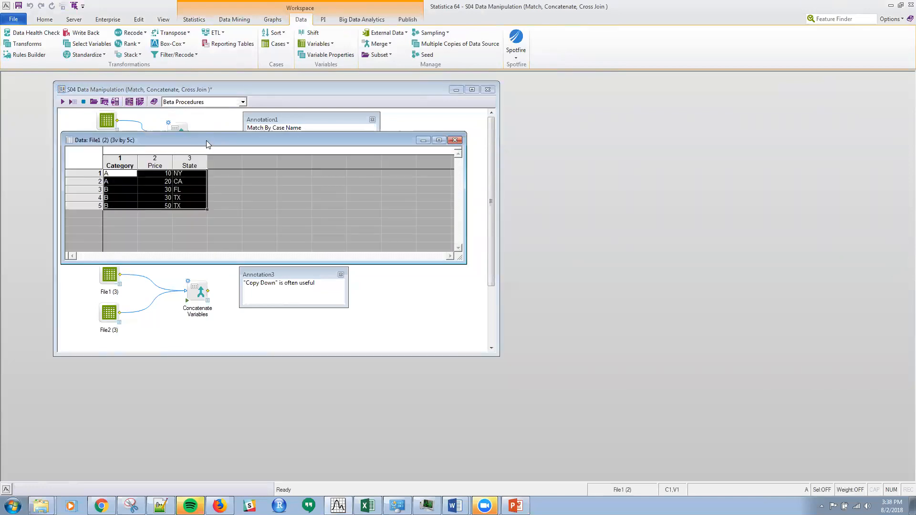
double_click(110, 238)
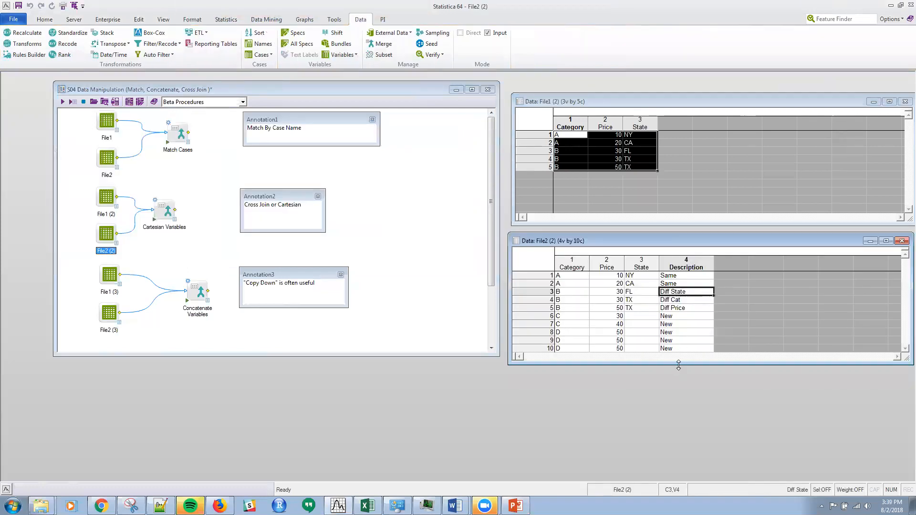
left_click_drag(679, 365, 678, 427)
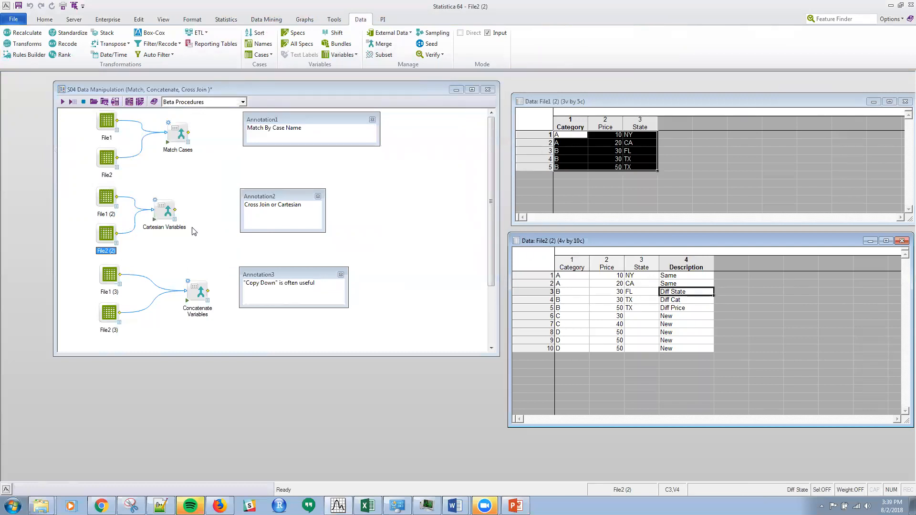
Step: Run the Cartesian Variables node, examine the rows of its output spreadsheet in an enlarged window, and close the spreadsheet
left_click(155, 220)
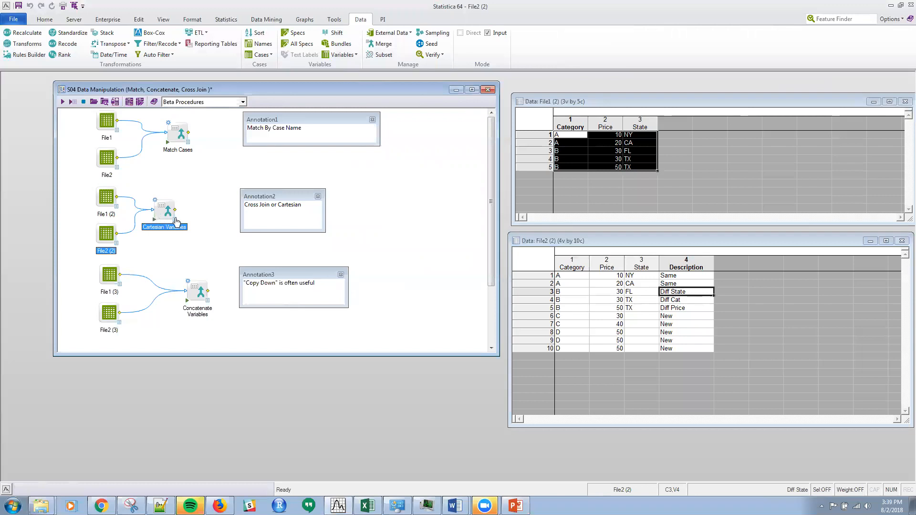
double_click(176, 220)
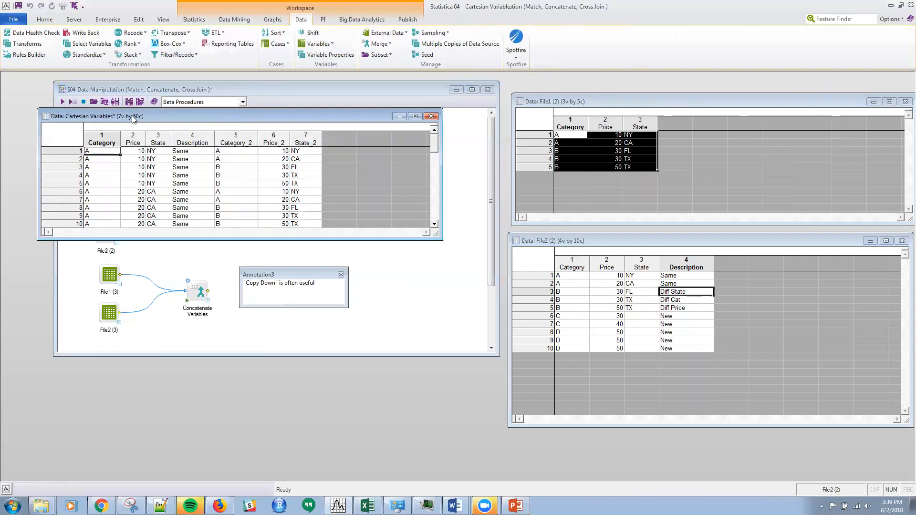
left_click_drag(183, 117, 635, 112)
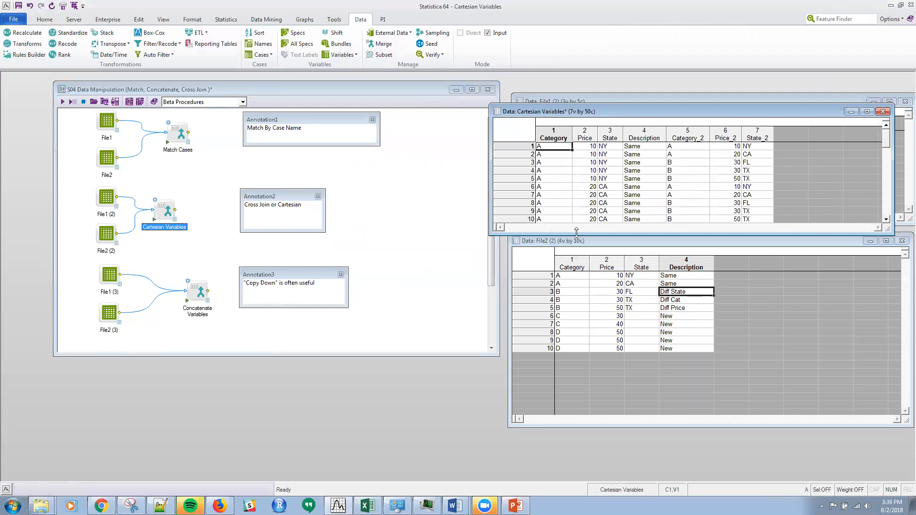
left_click_drag(576, 231, 577, 468)
scroll(616, 381, "down", 5)
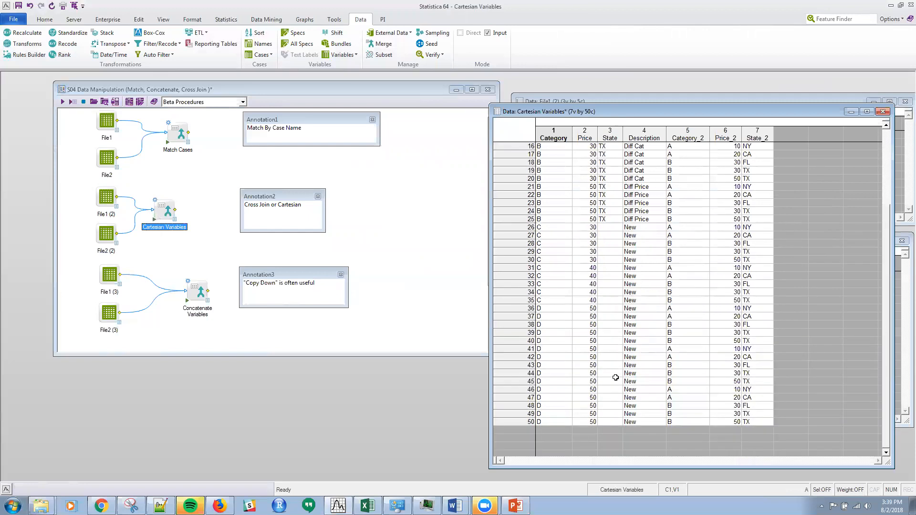
scroll(615, 378, "up", 4)
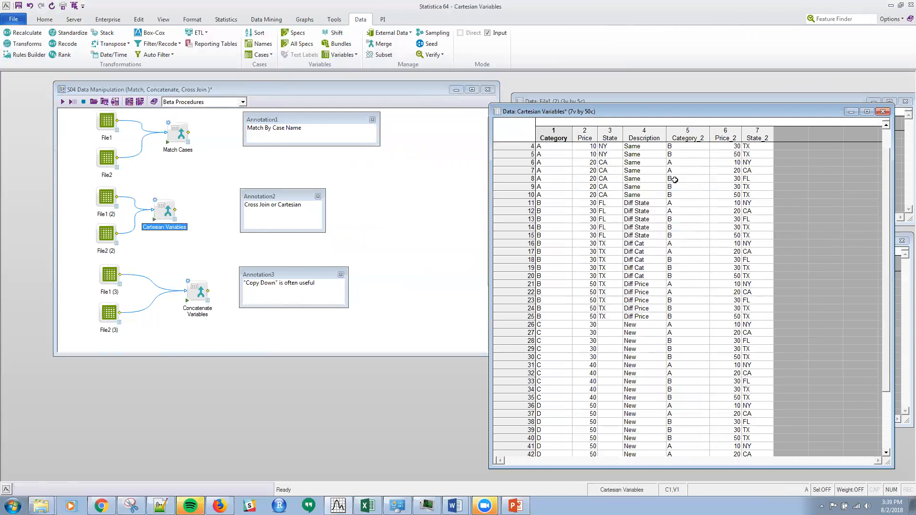
left_click(882, 112)
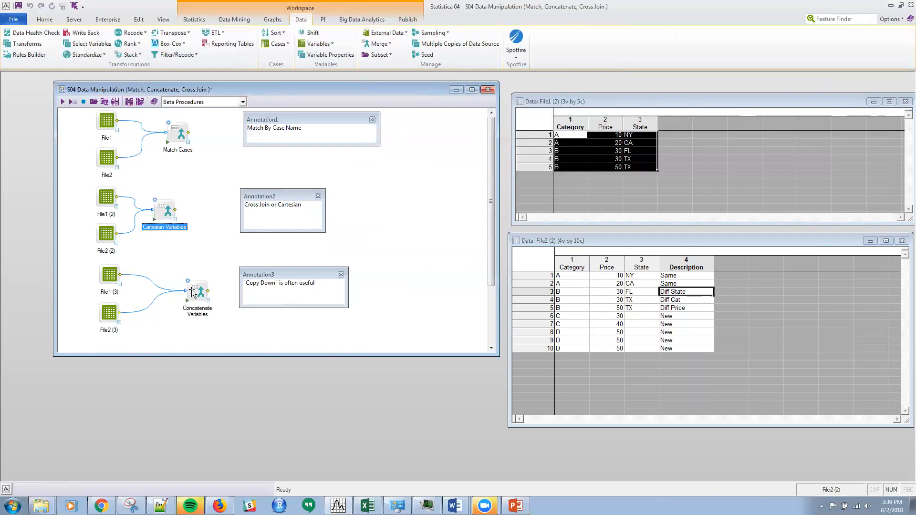
Step: Remove the Annotation3 note and review the Concatenate Variables node, keeping all variables from both files and Fill with MD for unmatched cases
left_click(341, 276)
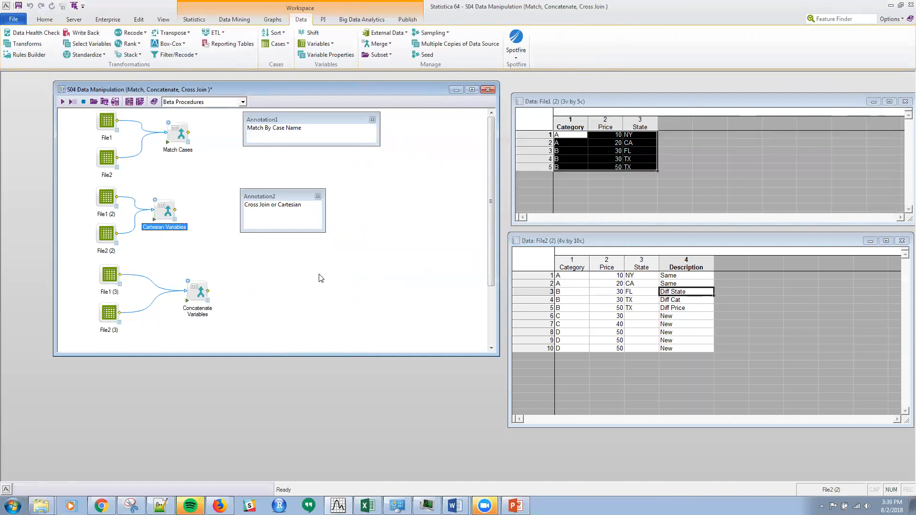
double_click(200, 291)
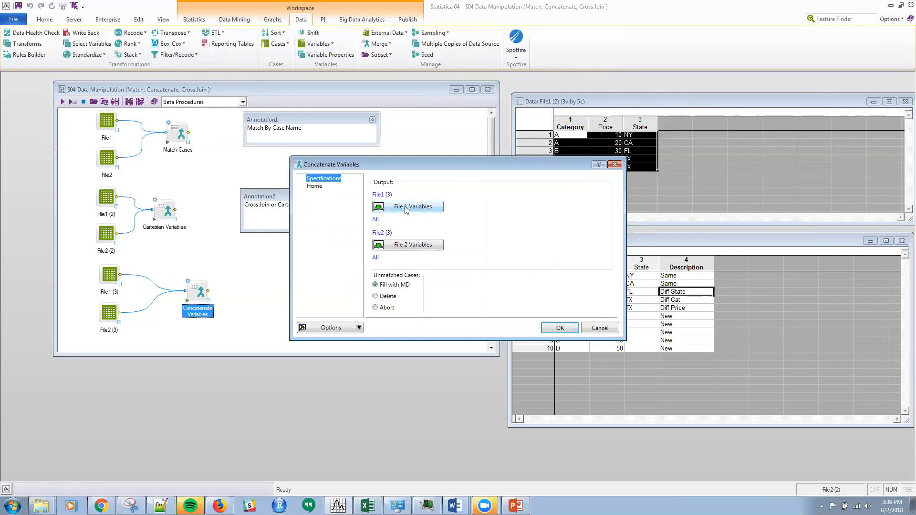
left_click(406, 210)
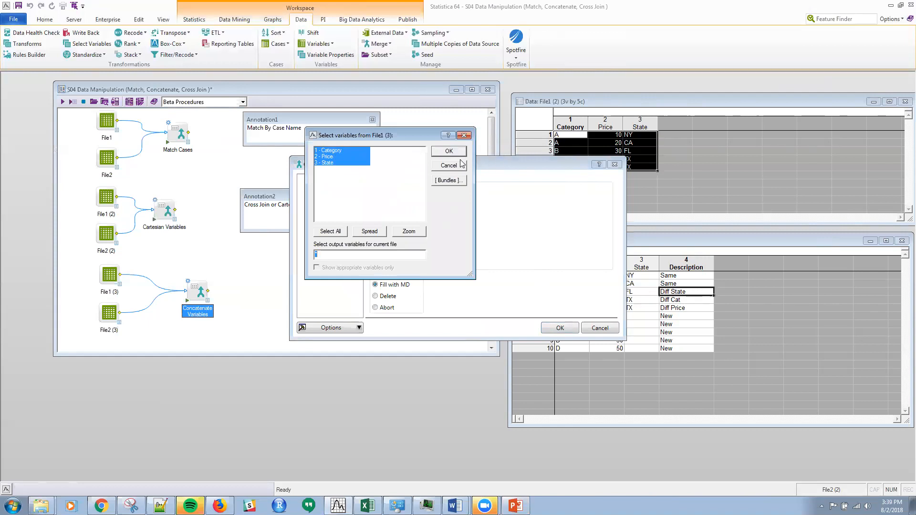
left_click(445, 165)
left_click(412, 243)
left_click(441, 164)
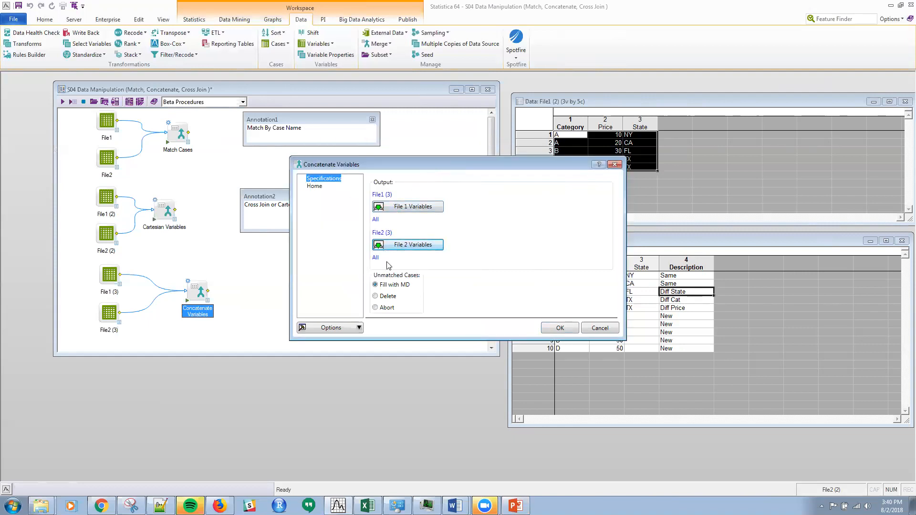
left_click(559, 329)
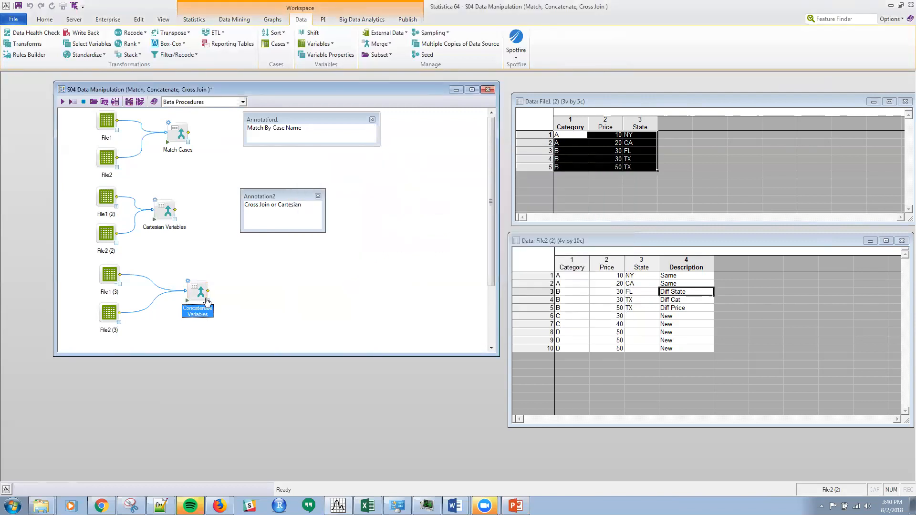
Step: Open the Concatenate Variables output spreadsheet over the workspace and enlarge its window
left_click(207, 301)
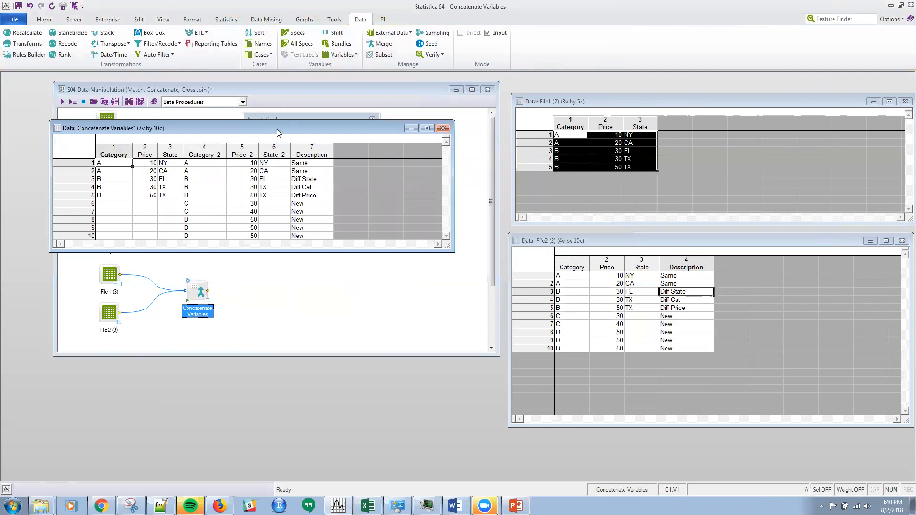
left_click_drag(277, 129, 291, 186)
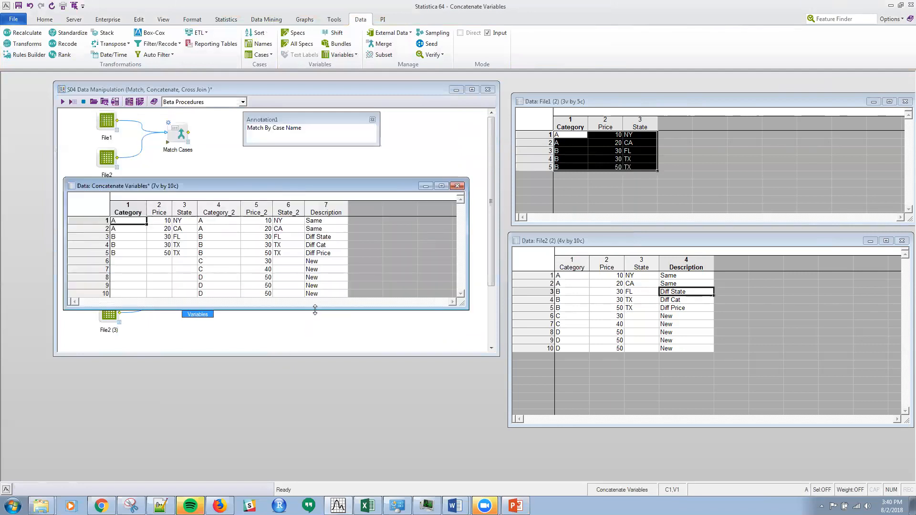
left_click_drag(315, 310, 315, 416)
Step: Highlight the Category–State columns, rows 1–5 and 6–10 of Category_2 through Description, and rows 6–10 of Category–State in the concatenated output
left_click_drag(140, 207, 186, 296)
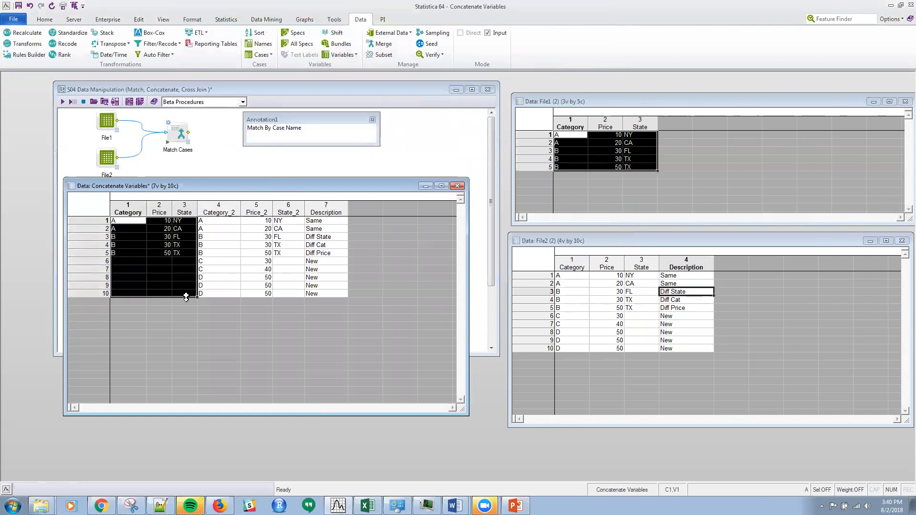
left_click(214, 210)
left_click_drag(210, 220, 319, 254)
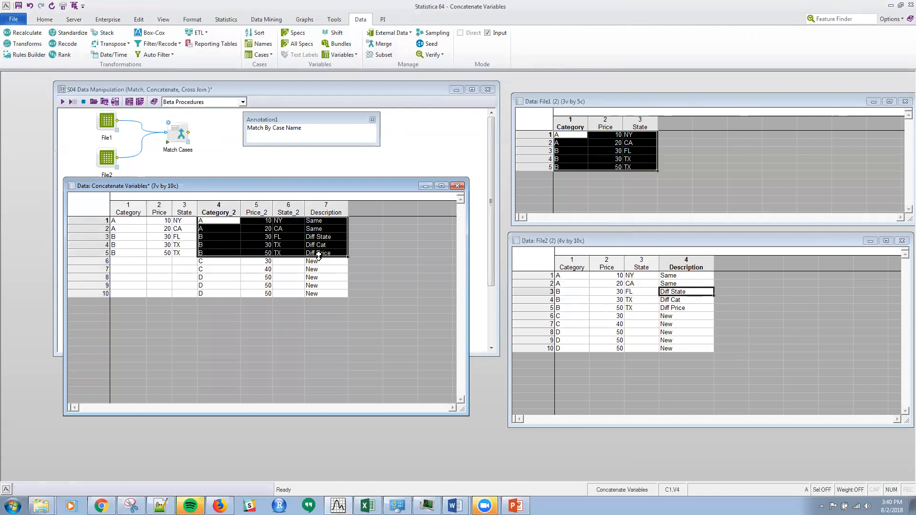
left_click_drag(215, 263, 317, 296)
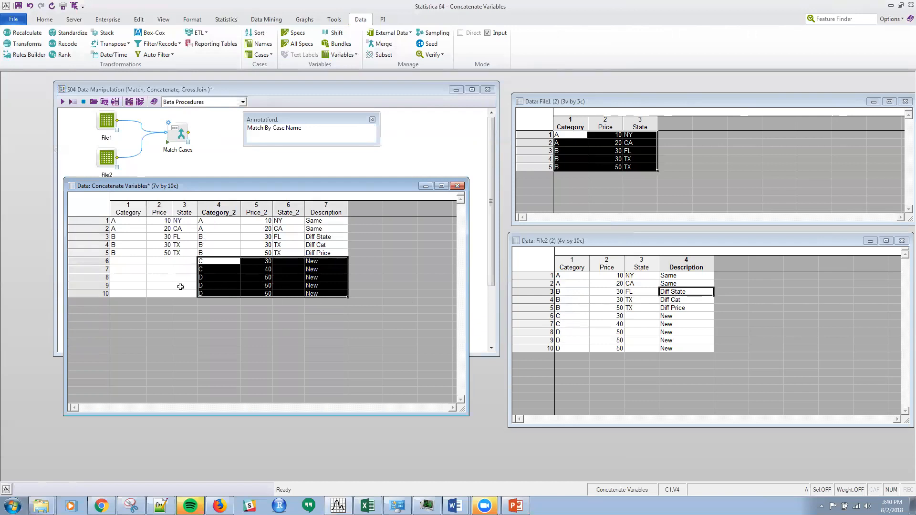
left_click_drag(141, 262, 179, 290)
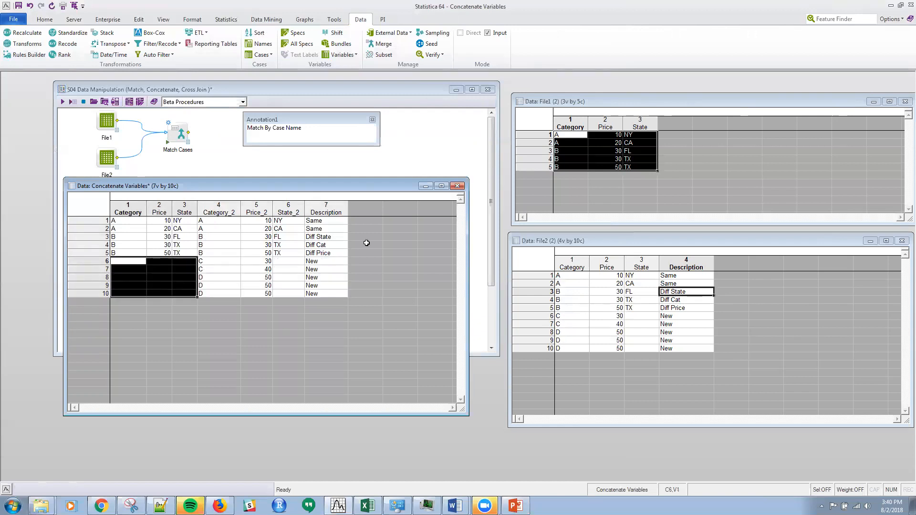